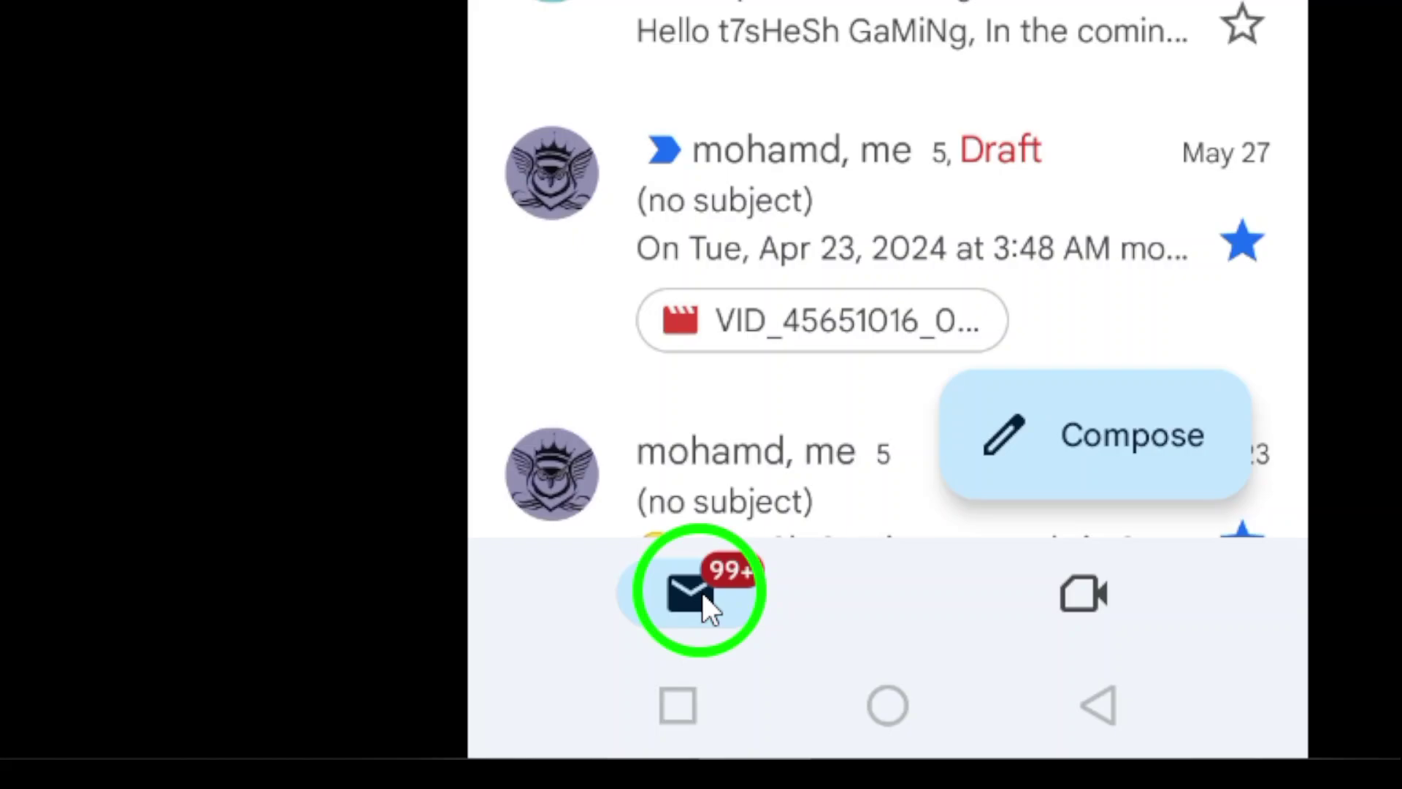
- Jump back to the top of the inbox via the Mail tab and open mail search
left_click(702, 591)
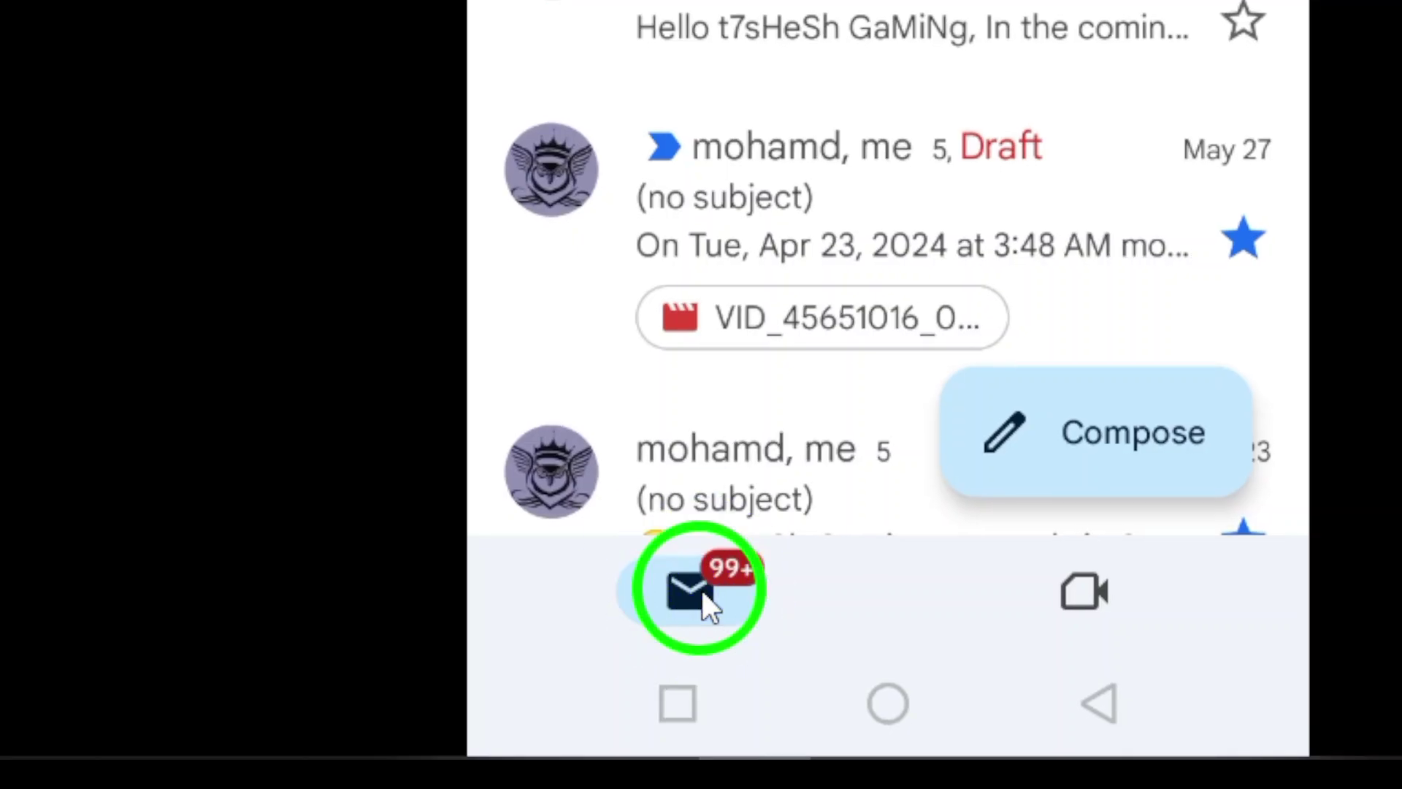
left_click(702, 590)
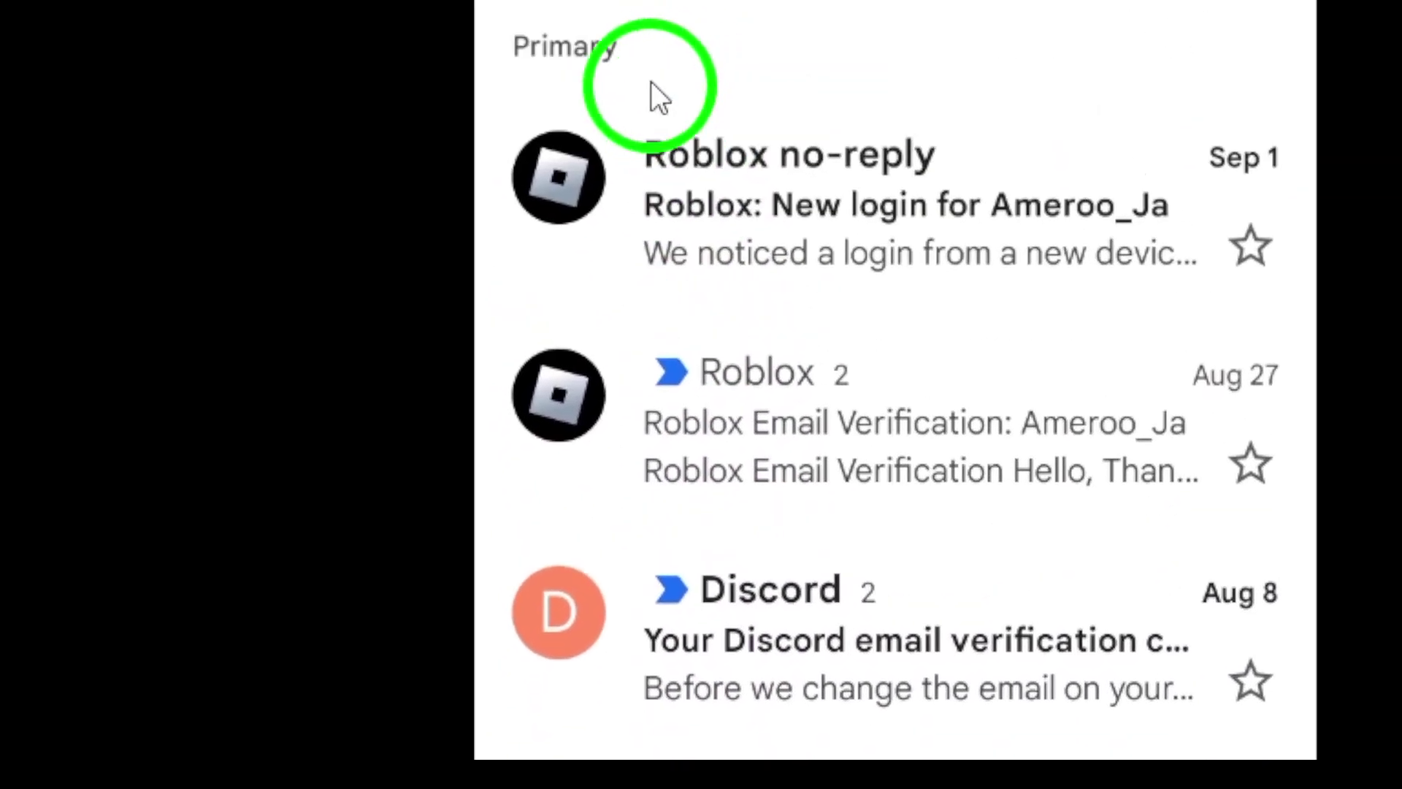
left_click(696, 150)
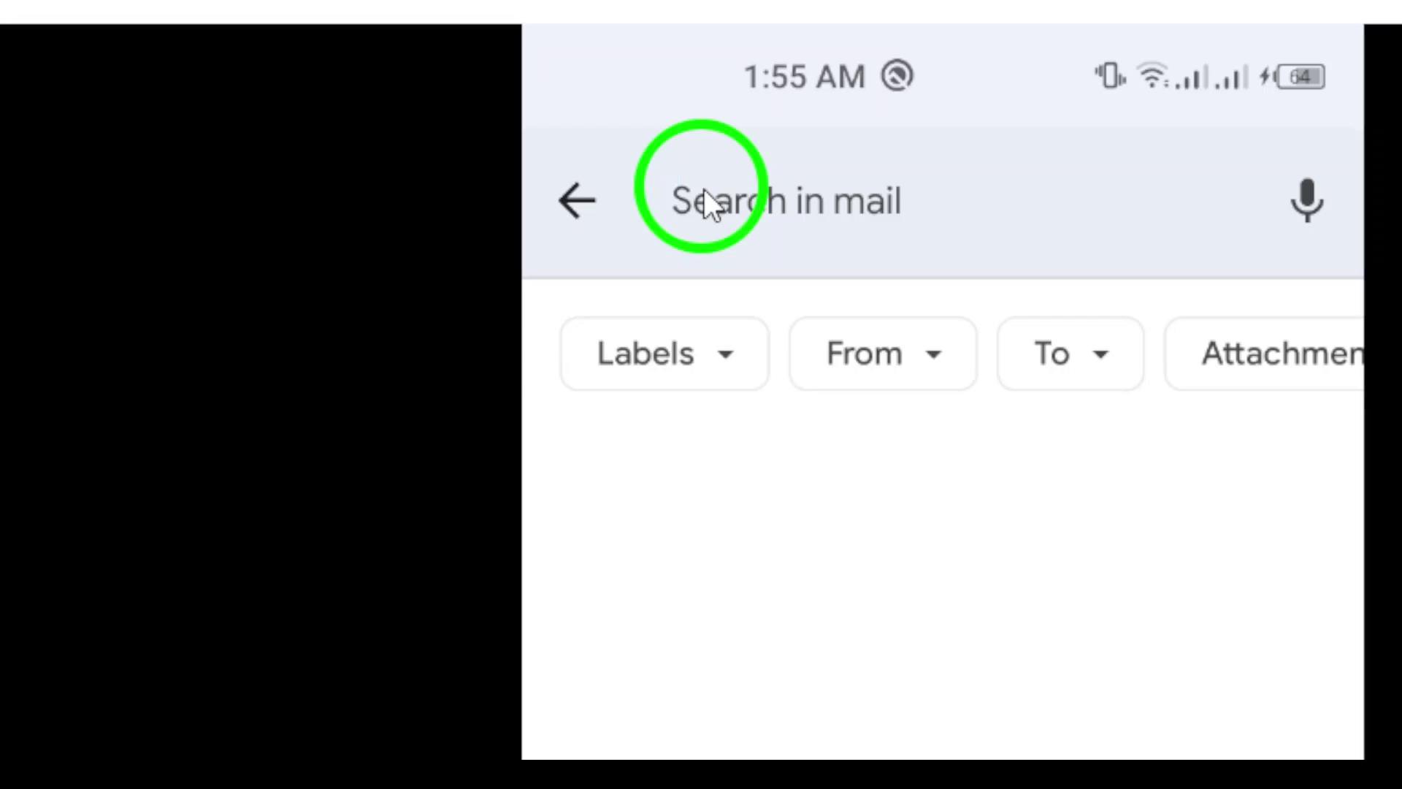
type("asd")
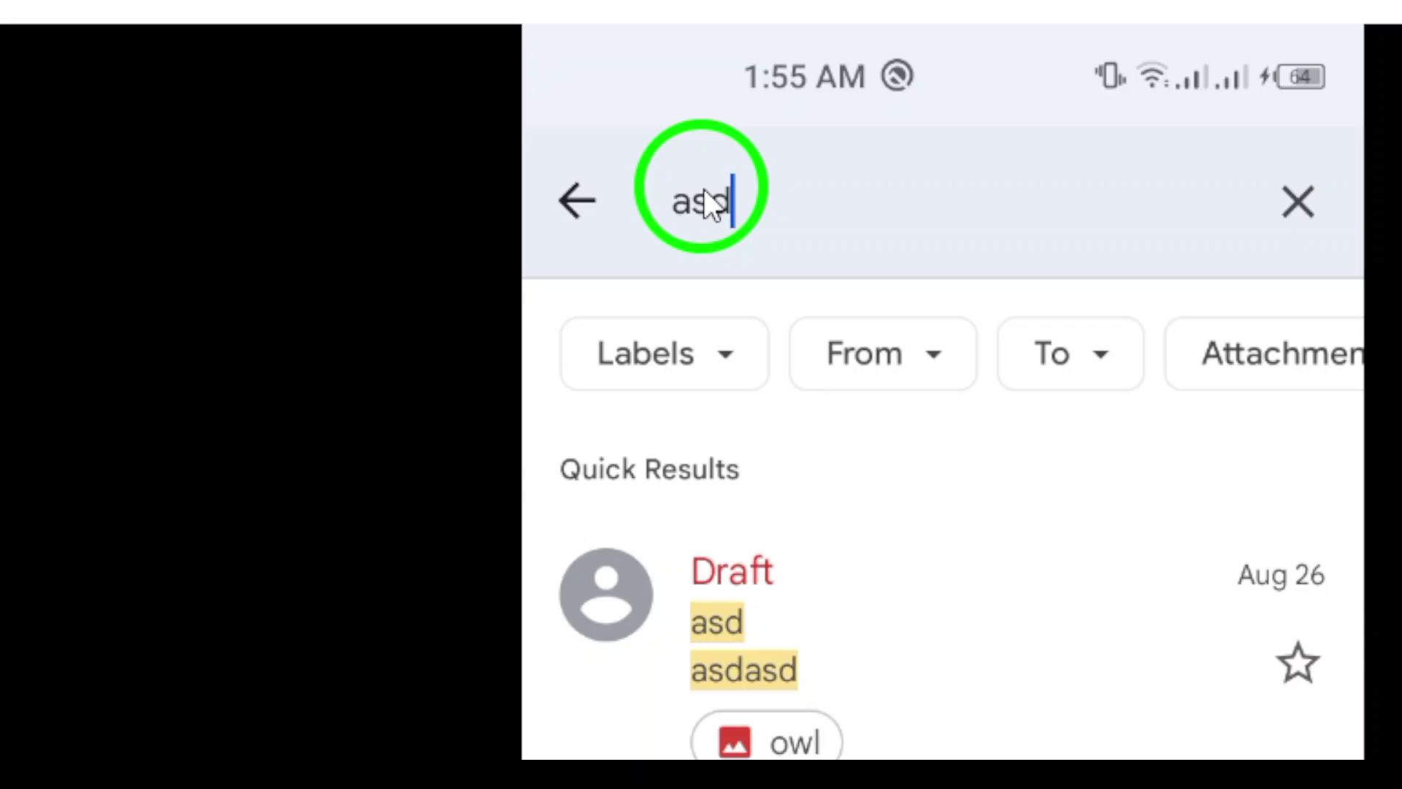